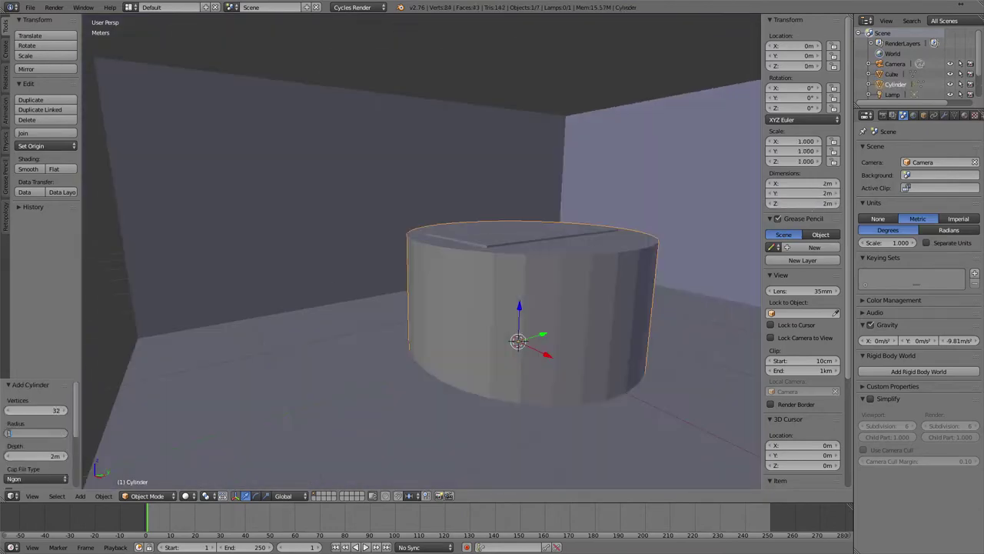
Set the cylinder's Cap Fill Type to Nothing to remove its end caps
left_click(38, 425)
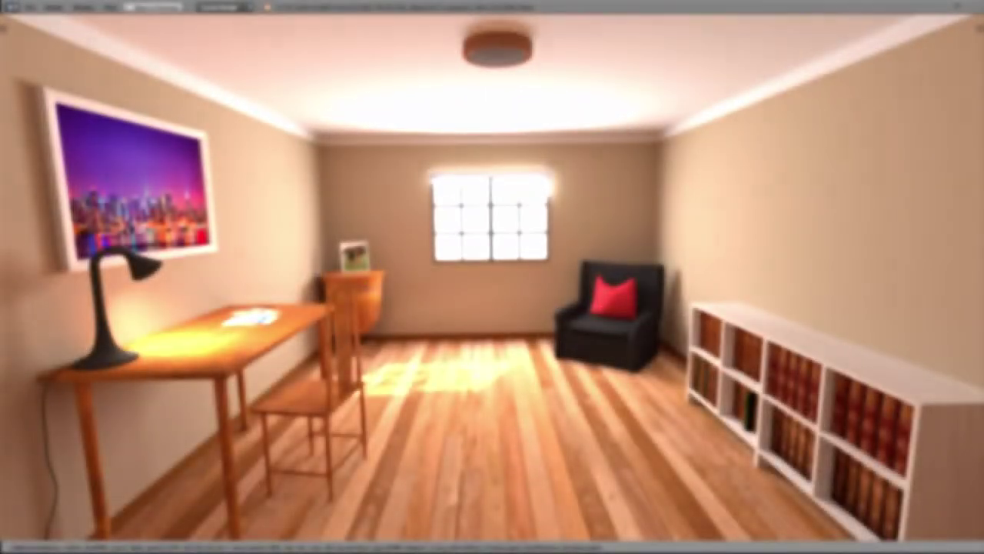
Walk toward the desk and chair, then back away and approach the bookshelf and window
key("w")
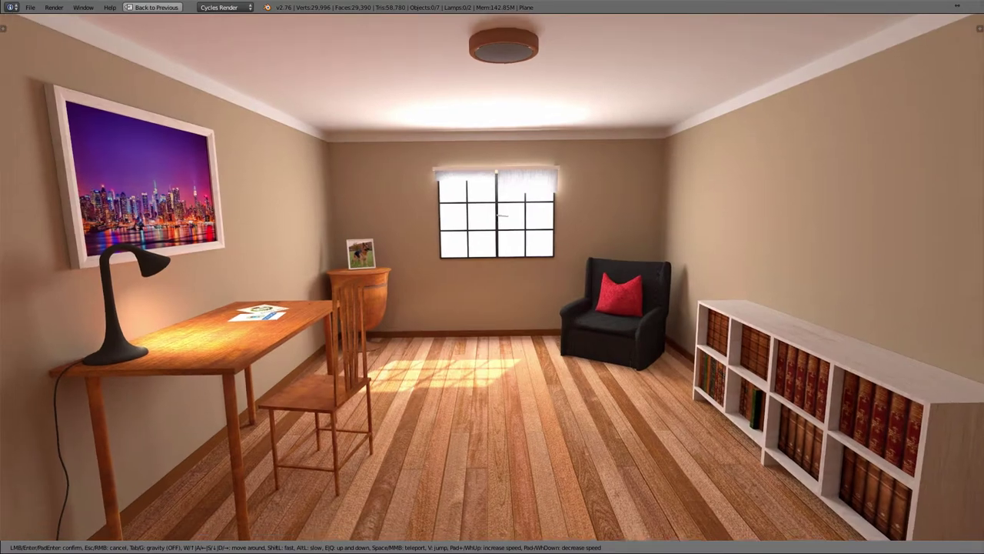
key("w")
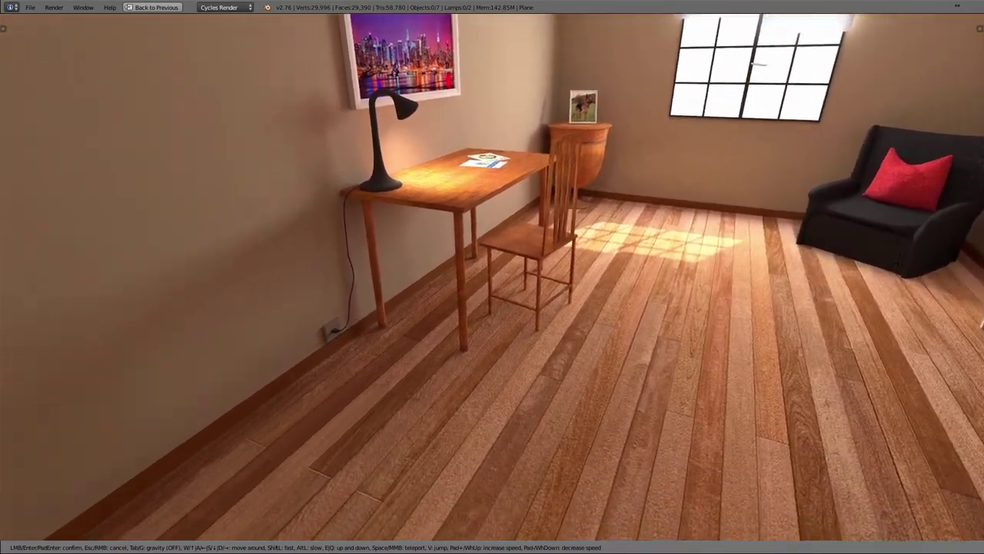
key("w")
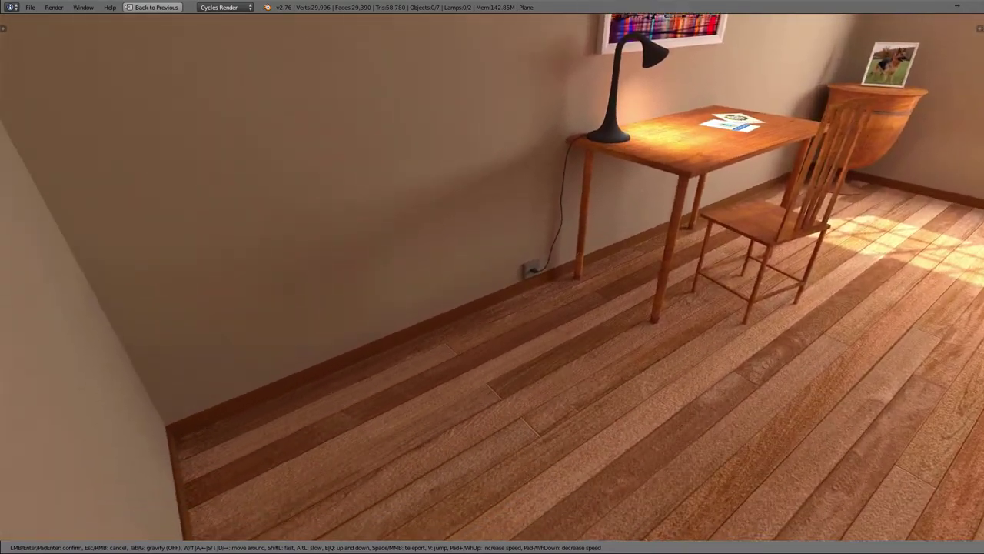
key("s")
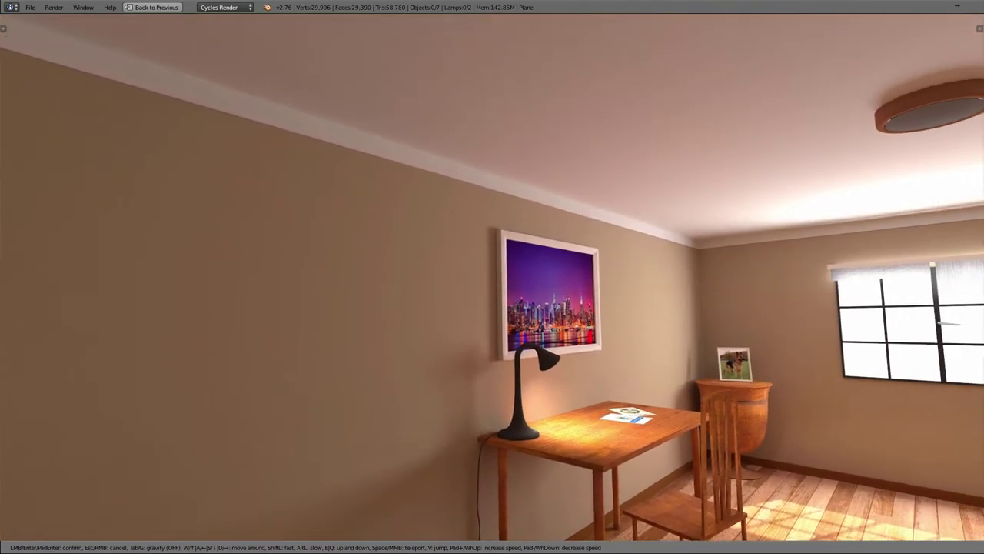
key("s")
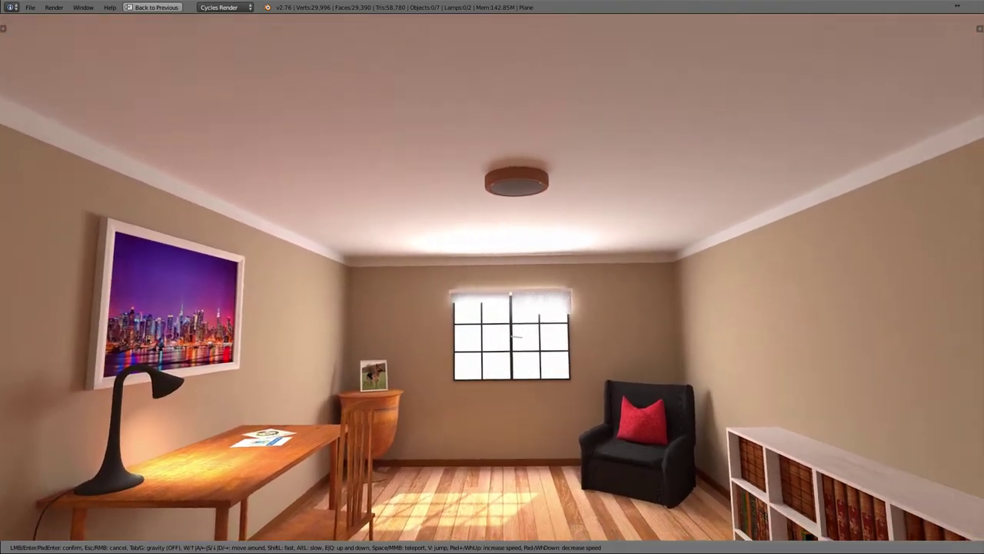
key("w")
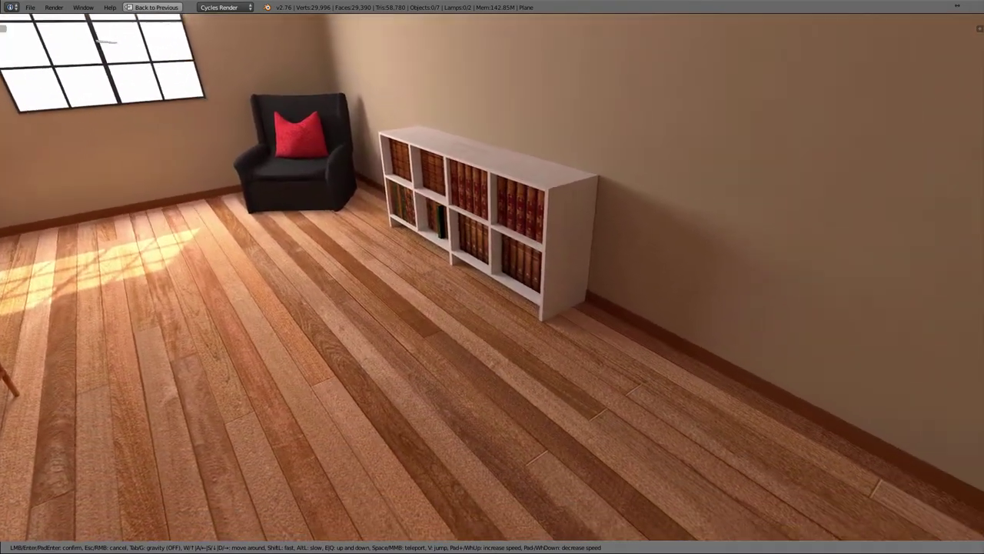
key("s")
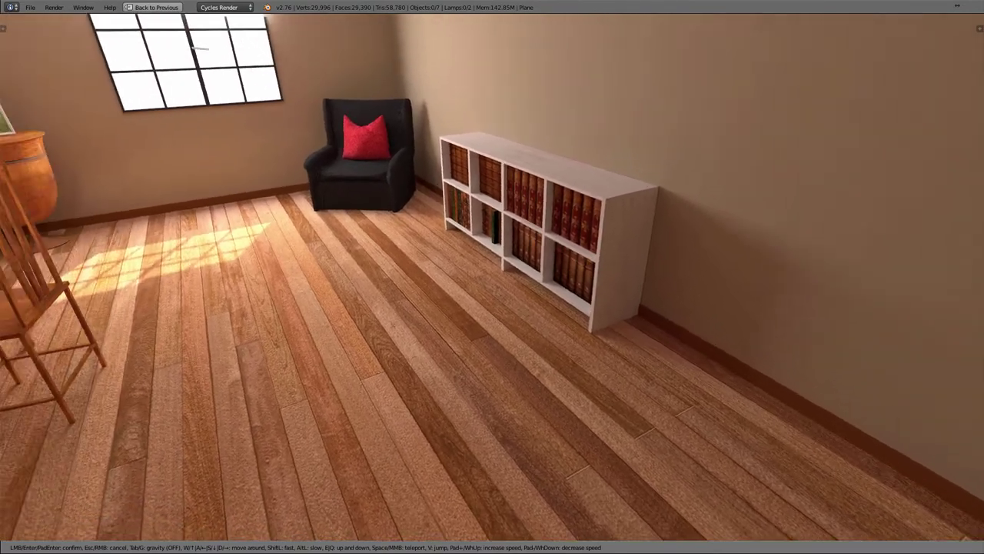
key("s")
Switch gravity on and walk up close to the black armchair by the window
key("Tab")
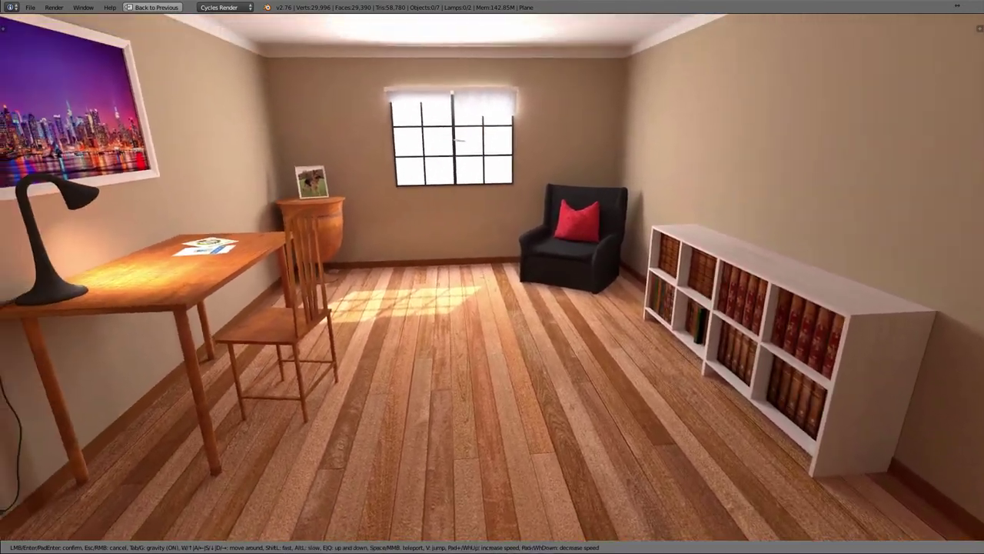
key("w")
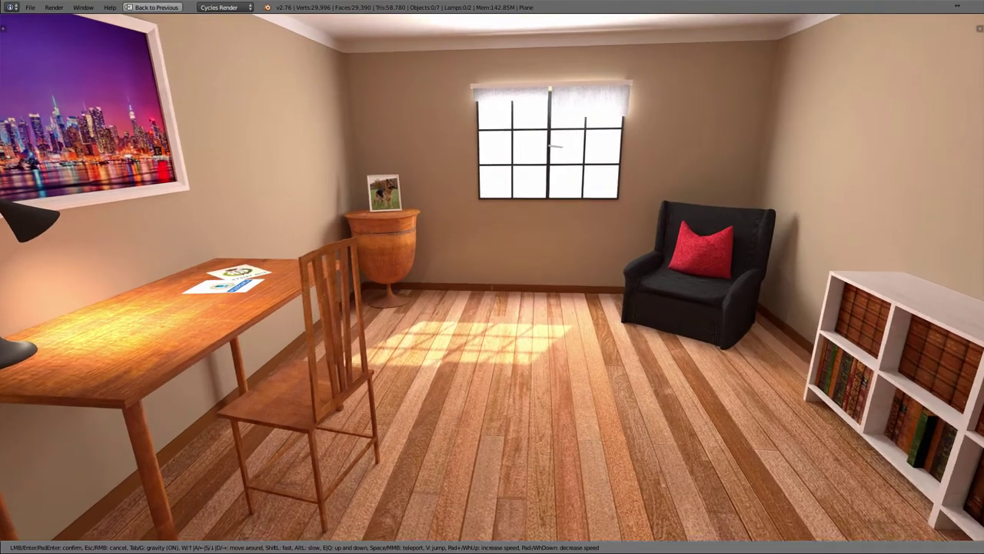
key("s")
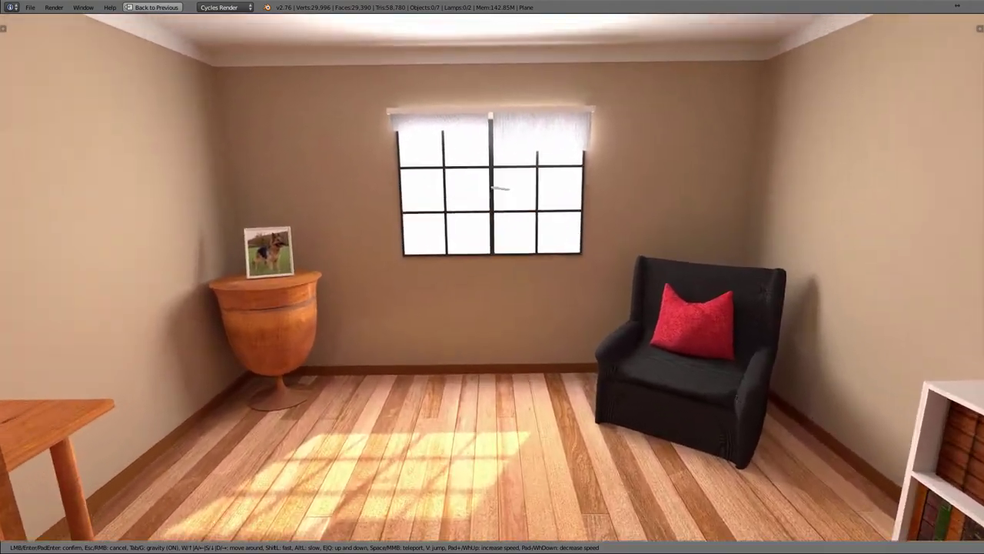
key("w")
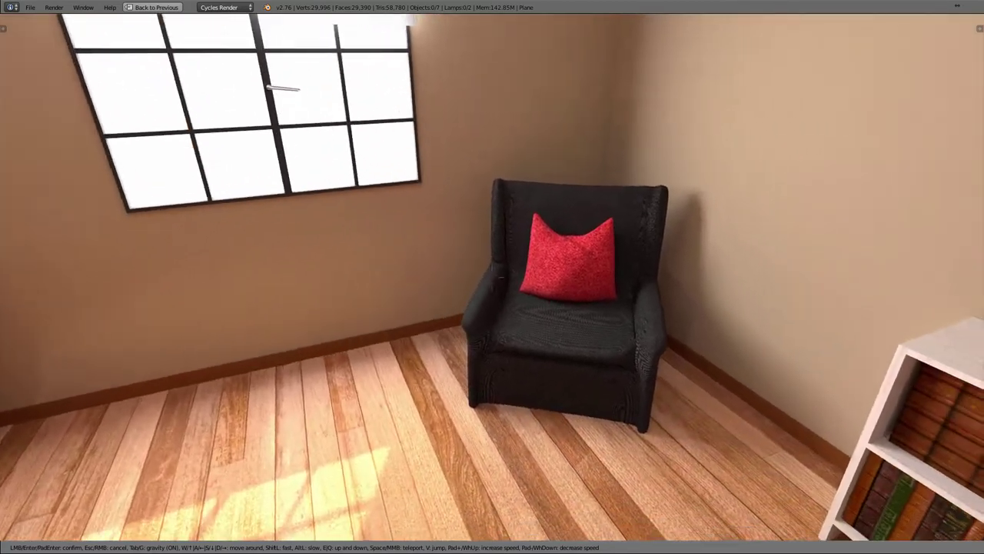
key("w")
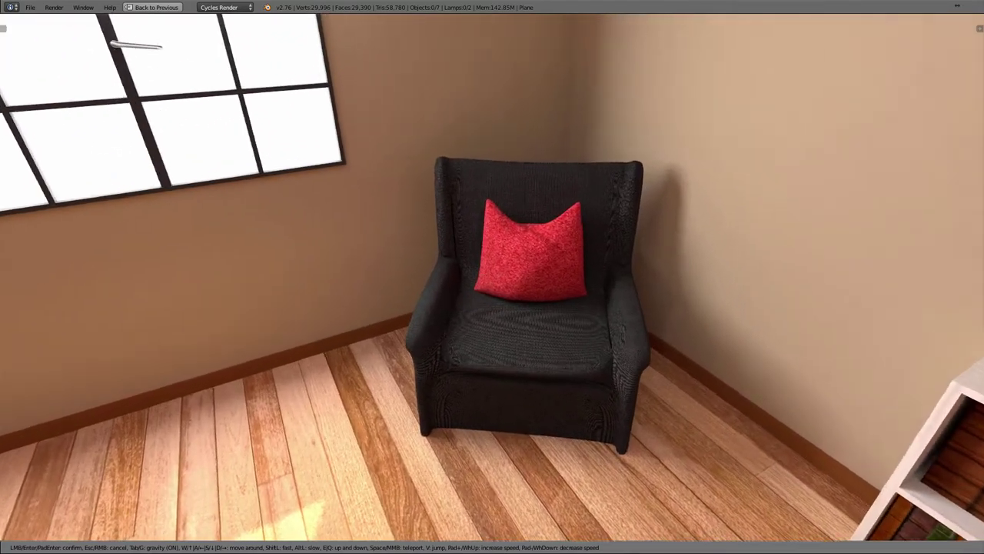
key("w")
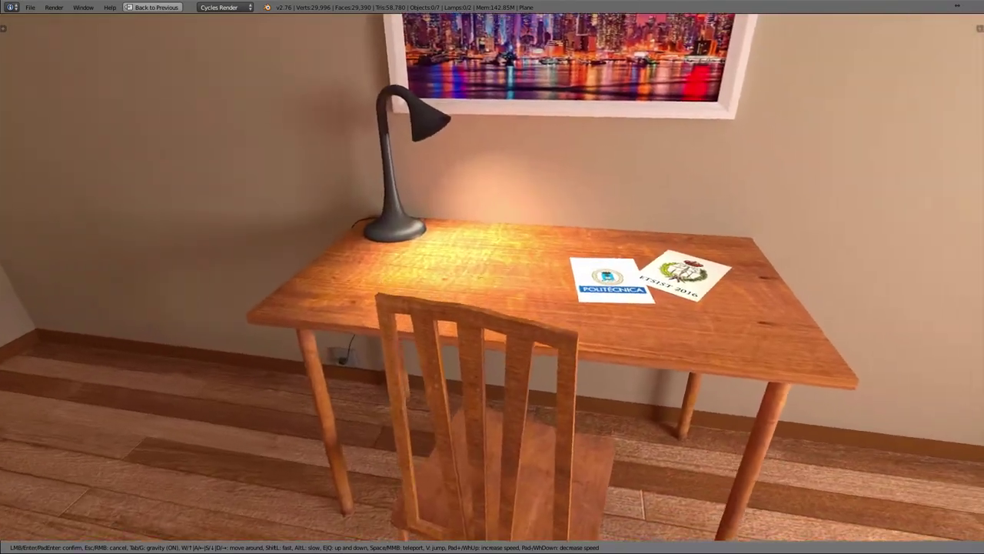
Walk up to the desk and its papers, then step back to view the chair
key("w")
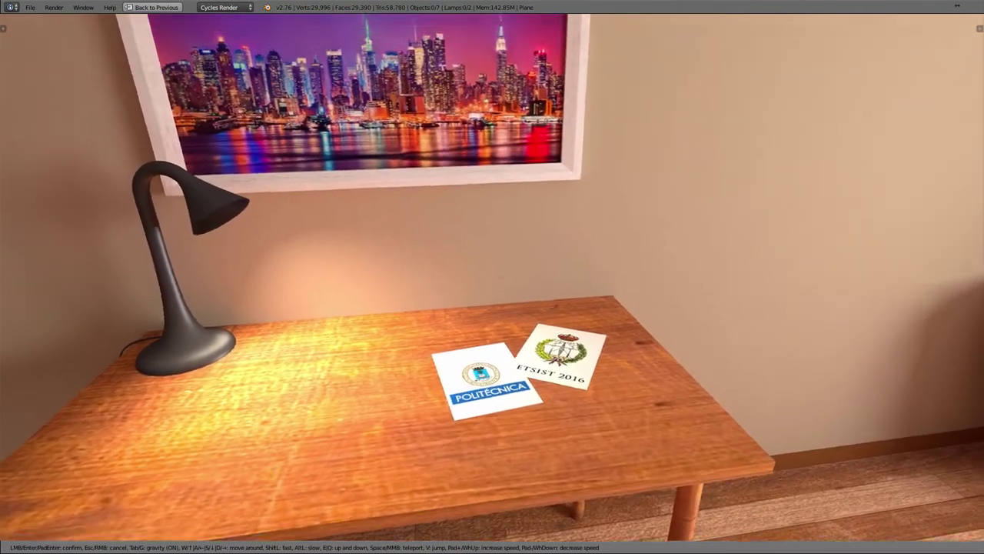
key("s")
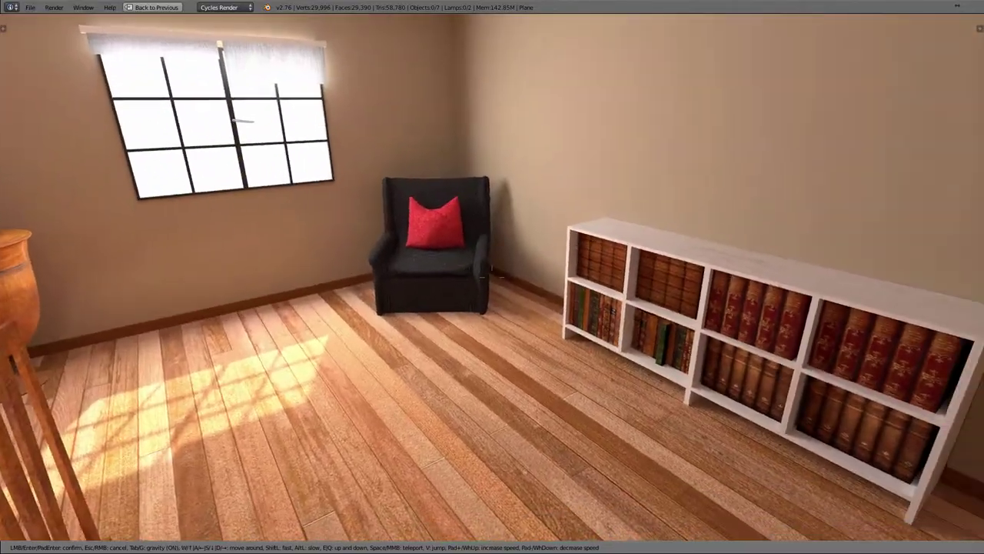
Turn toward the white bookshelf and close in on its books
key("Tab")
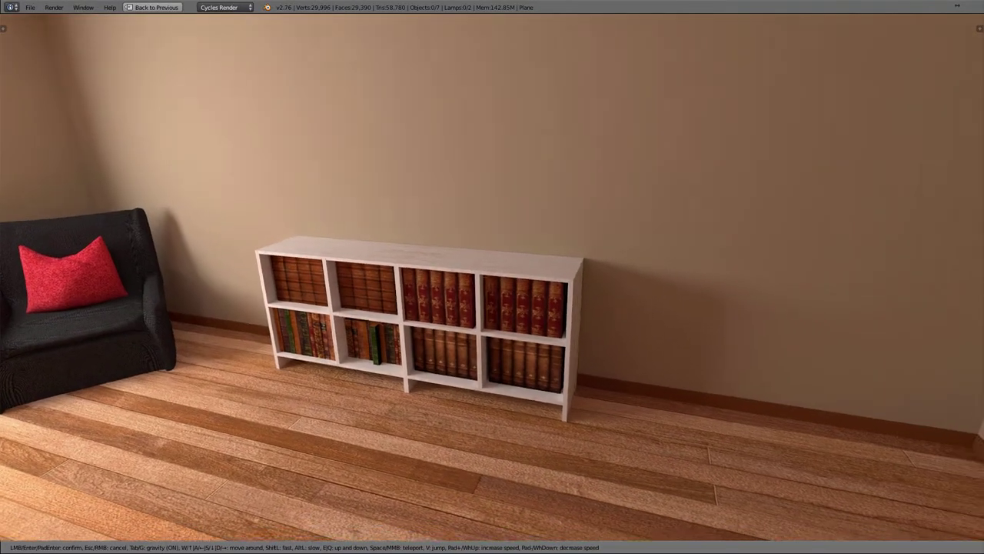